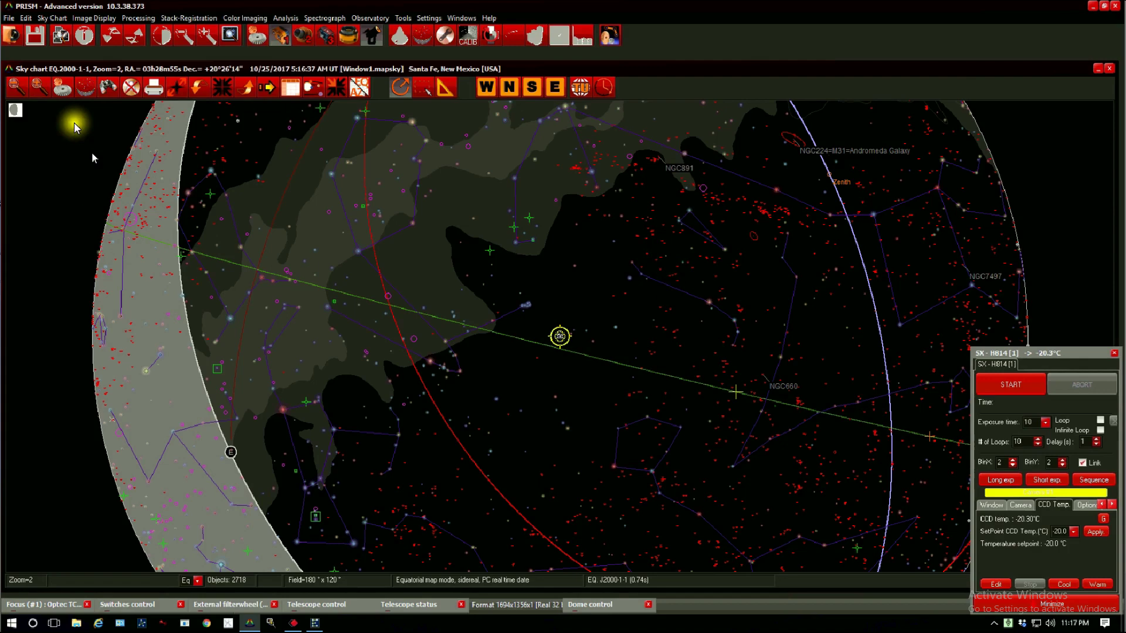
Turn on Load Comets in the sky chart's comet settings
{"action": "left_click", "coordinate": [62, 88]}
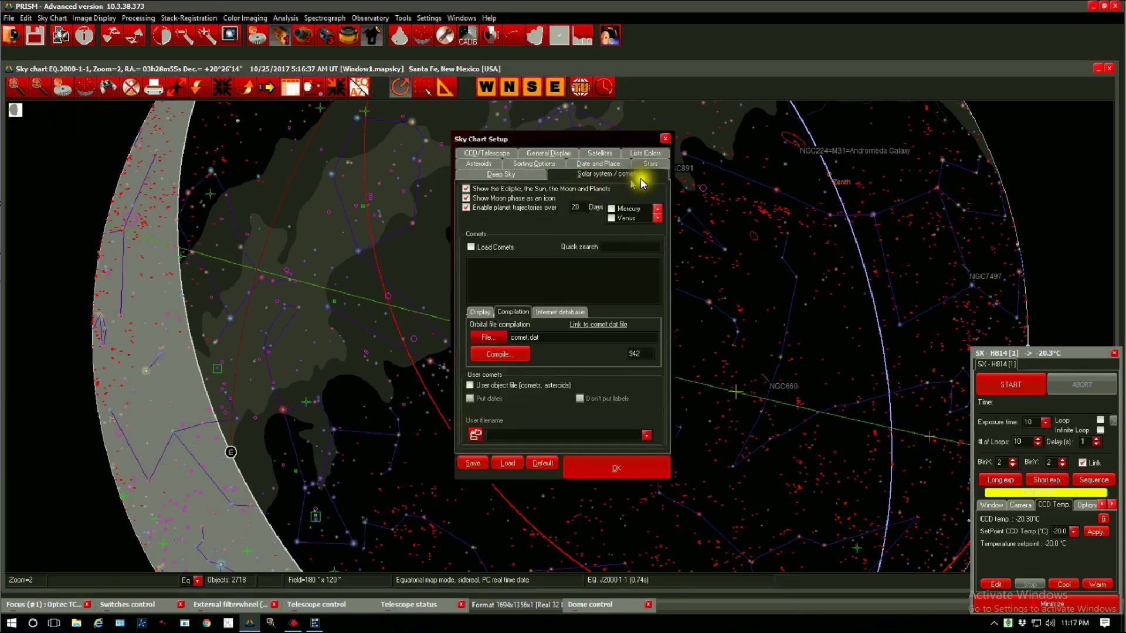
{"action": "left_click", "coordinate": [487, 249]}
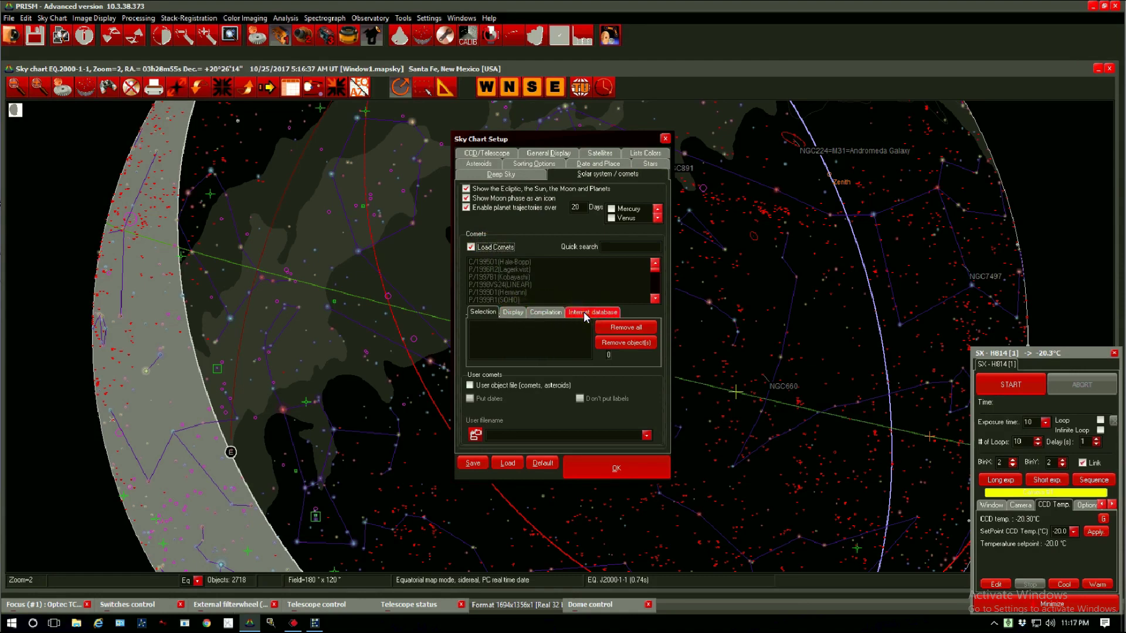
{"action": "left_click", "coordinate": [513, 312]}
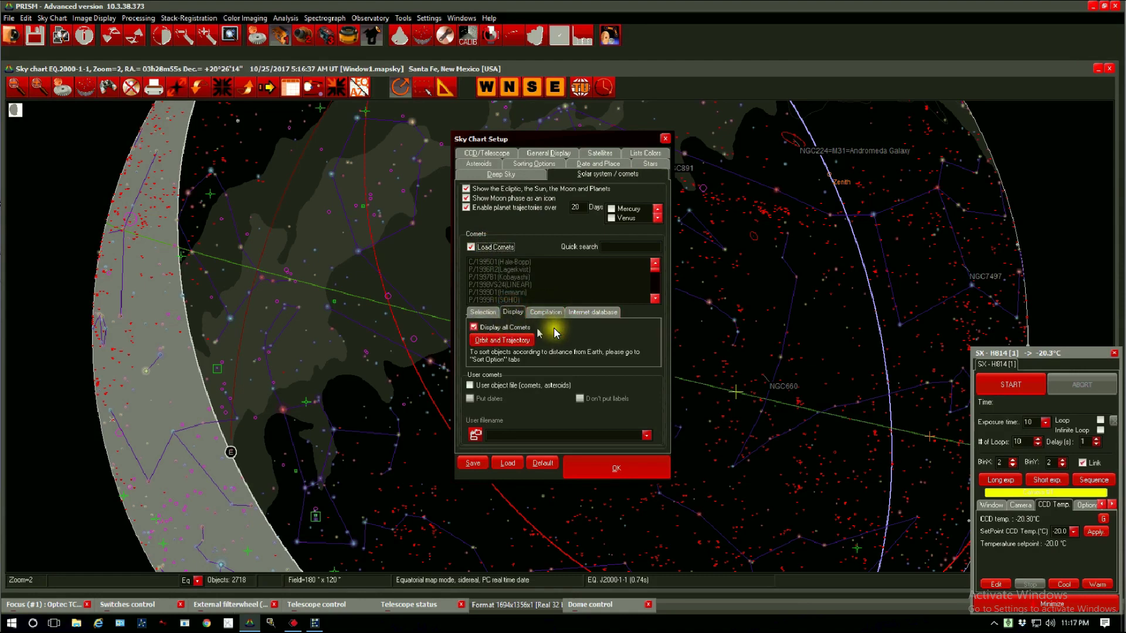
Download and compile the latest comet database from the internet, replacing the old comet file
{"action": "left_click", "coordinate": [545, 312]}
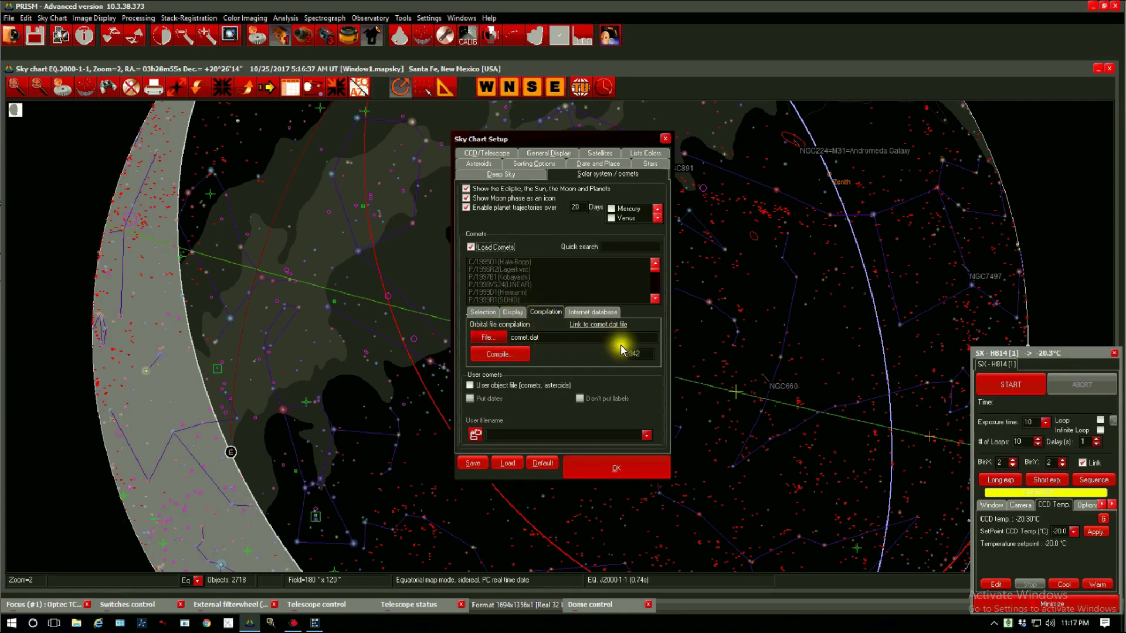
{"action": "left_click", "coordinate": [601, 315]}
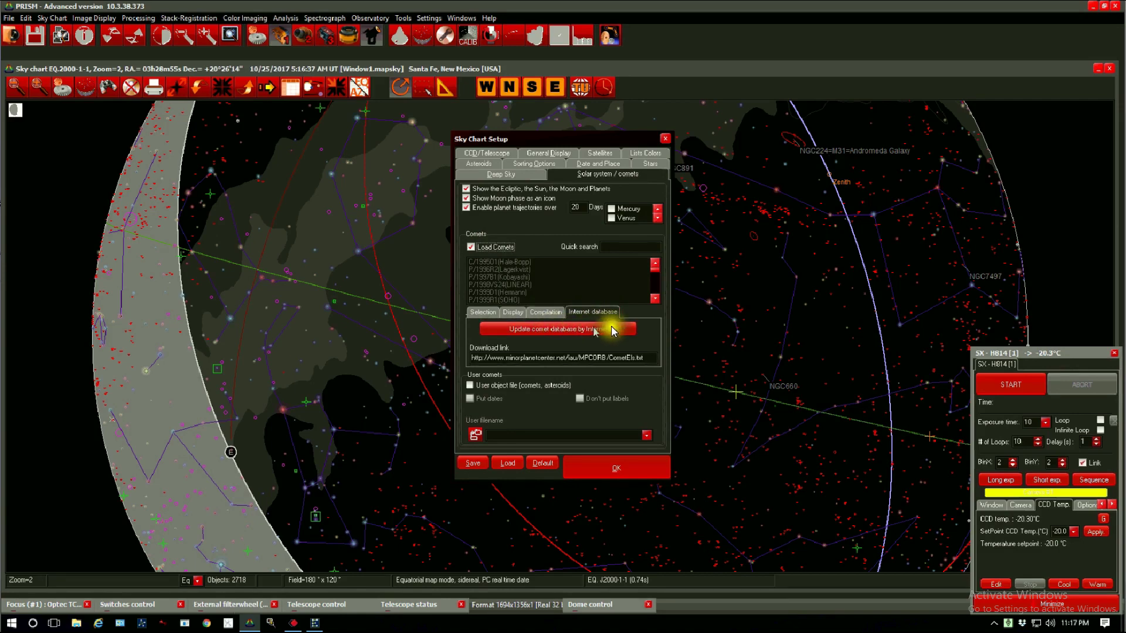
{"action": "left_click", "coordinate": [616, 331]}
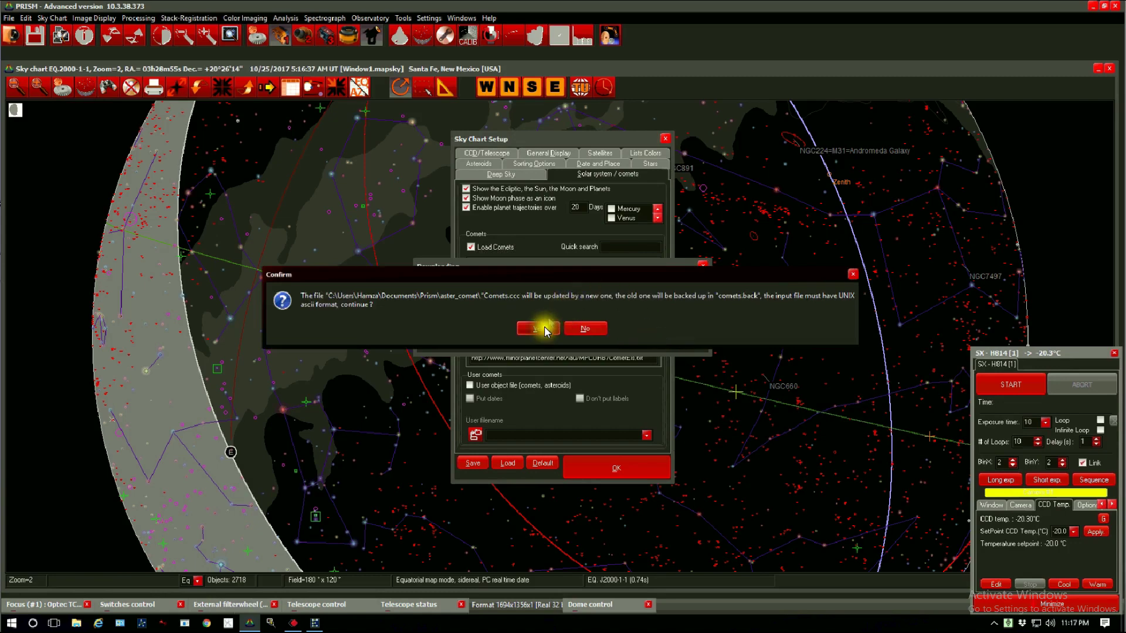
{"action": "left_click", "coordinate": [539, 327]}
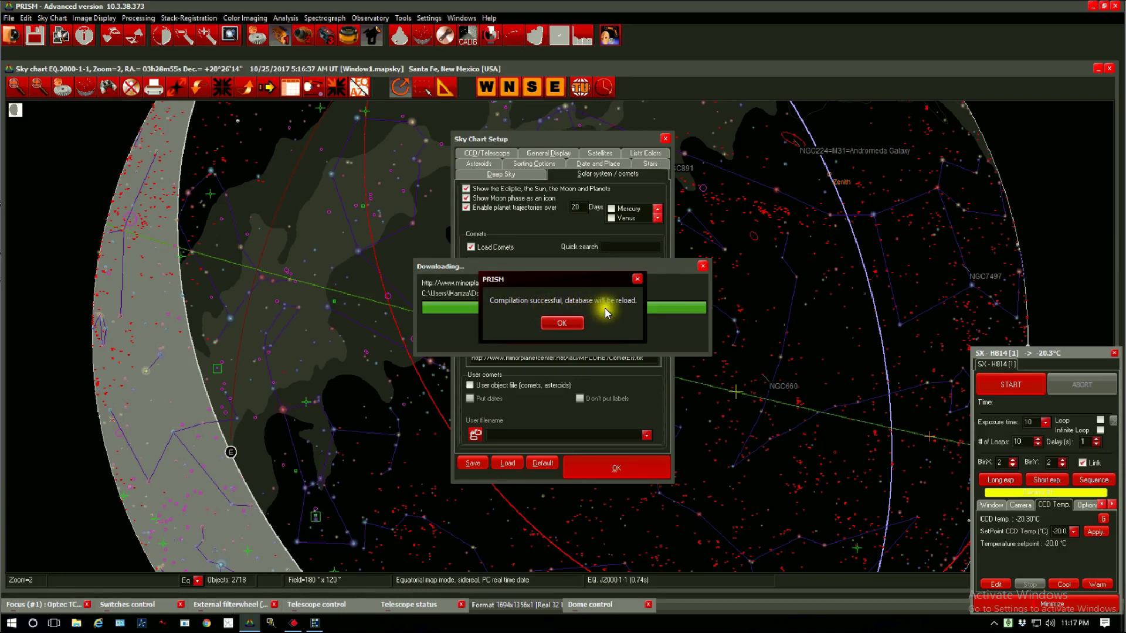
{"action": "left_click", "coordinate": [566, 323]}
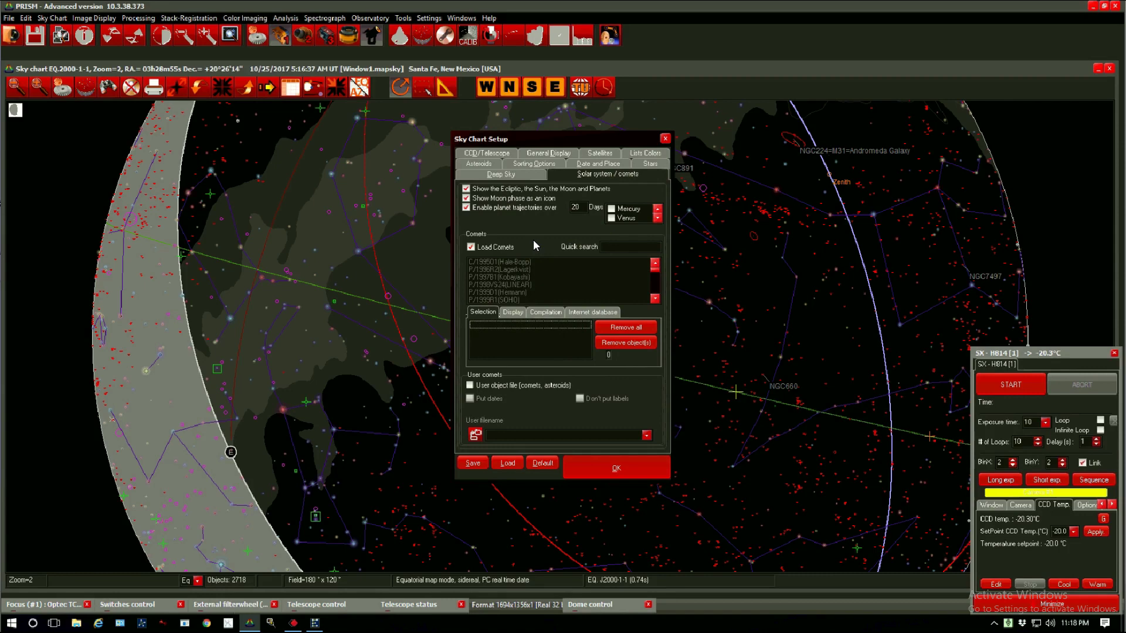
Enter -5 as the minimum magnitude in the sorting options and redraw the chart
{"action": "left_click", "coordinate": [532, 167]}
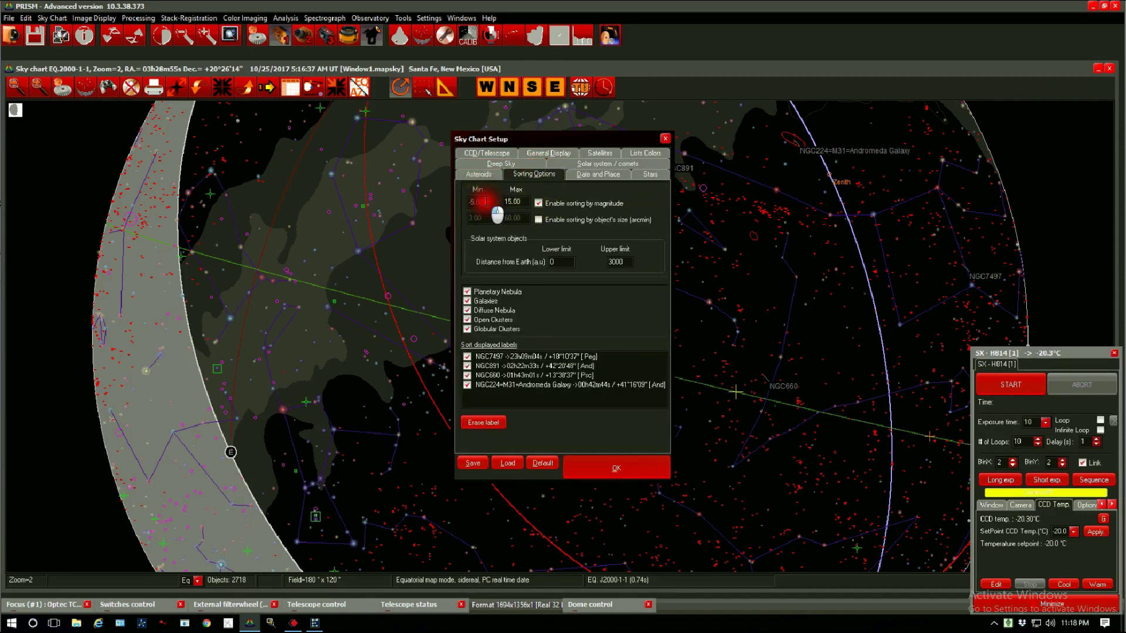
{"action": "left_click_drag", "start_coordinate": [453, 202], "coordinate": [541, 208]}
{"action": "type", "text": "-5"}
{"action": "left_click", "coordinate": [539, 204]}
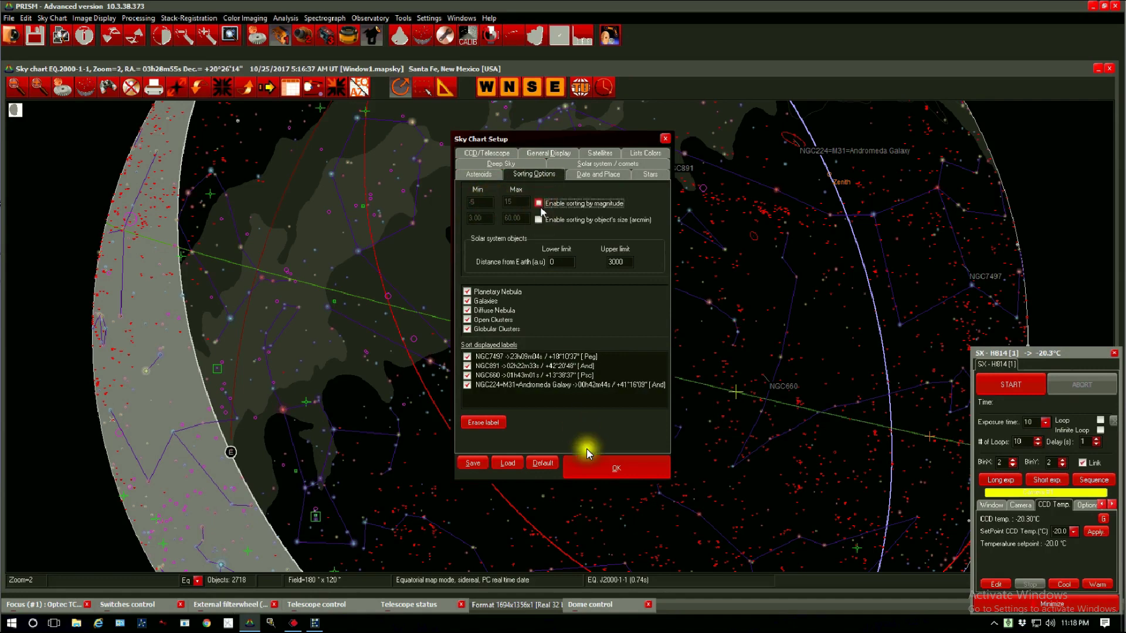
{"action": "left_click", "coordinate": [596, 464]}
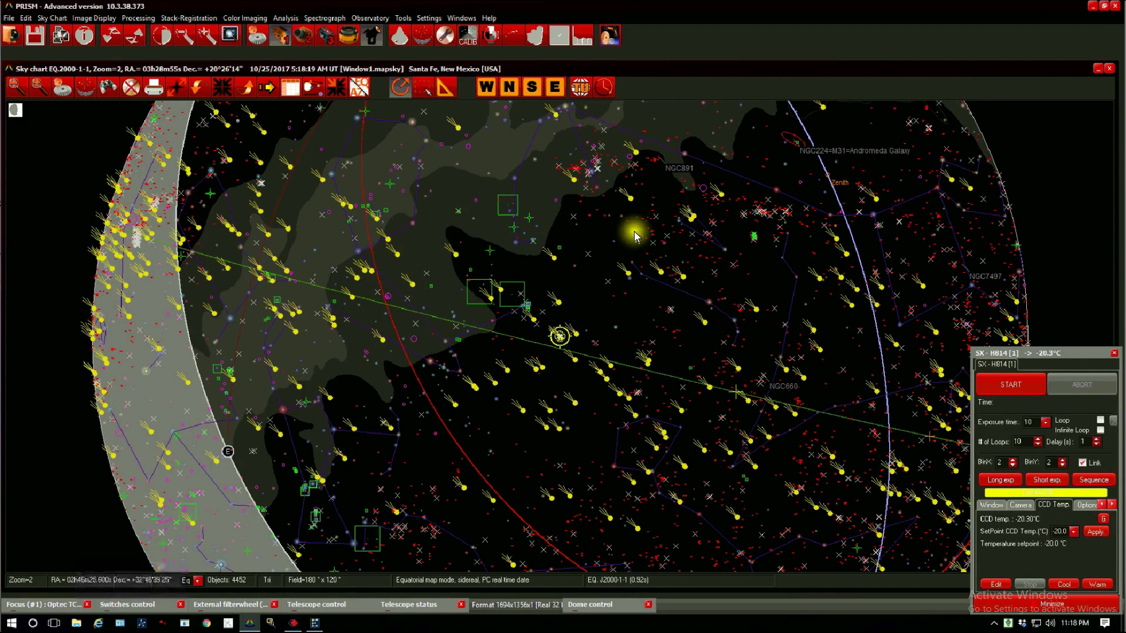
Enable magnitude sorting so only objects between magnitude -5 and 15 are shown
{"action": "left_click", "coordinate": [82, 89]}
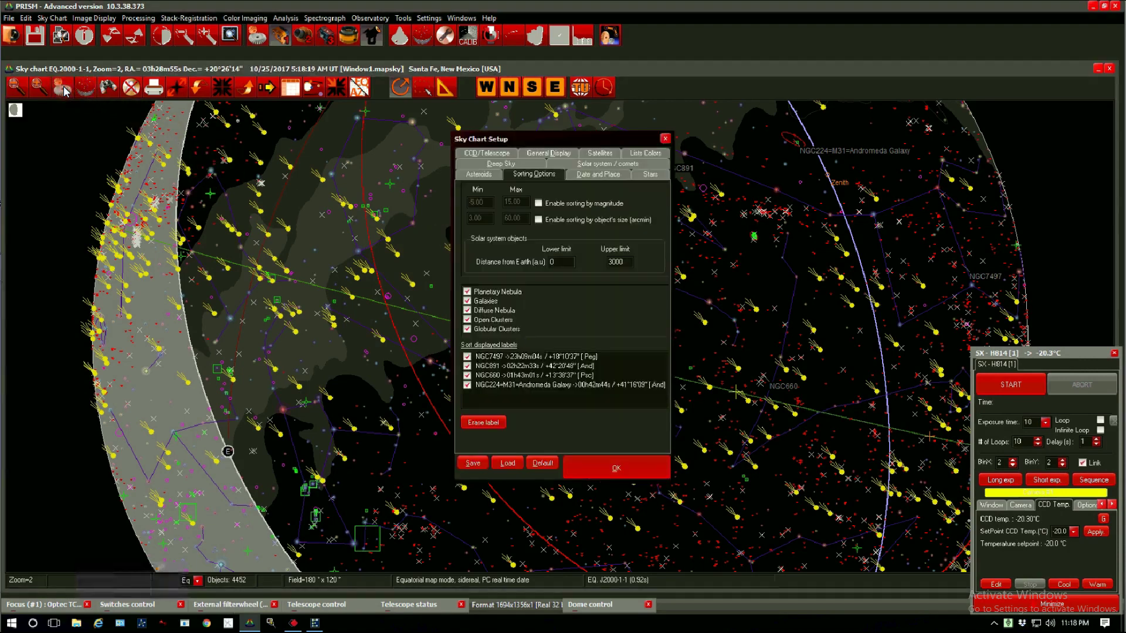
{"action": "left_click", "coordinate": [539, 203]}
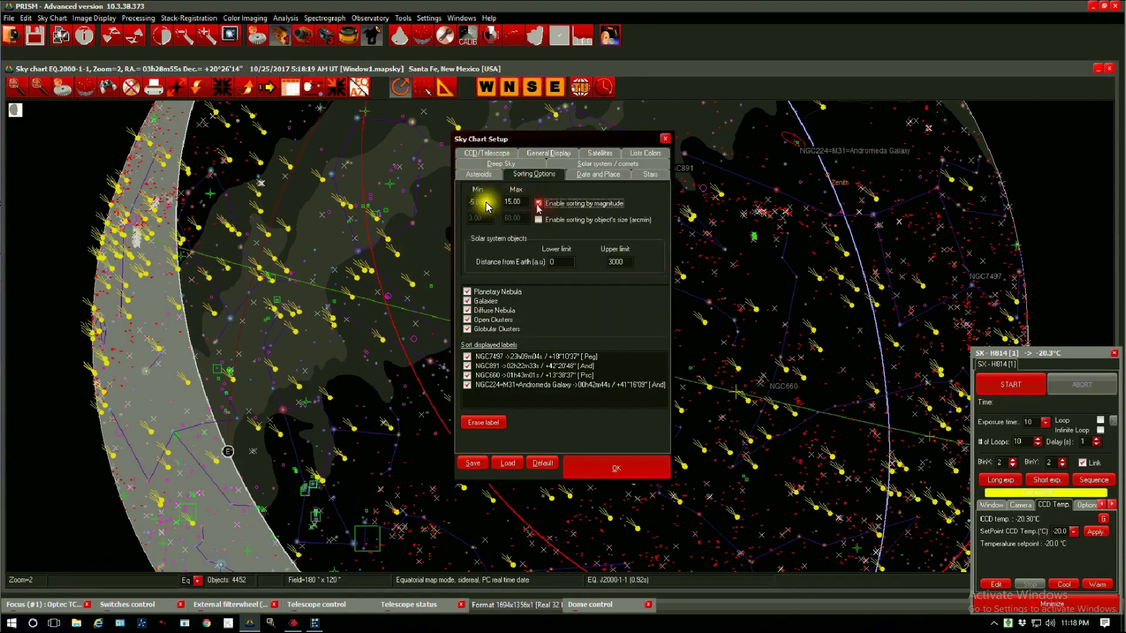
{"action": "left_click", "coordinate": [622, 466]}
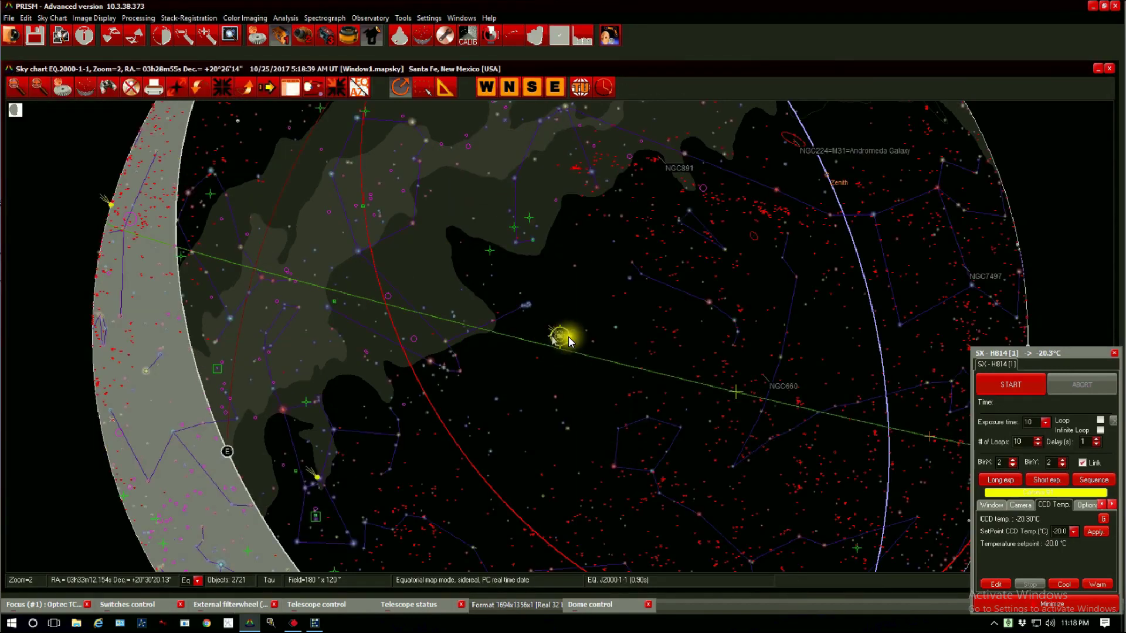
Zoom in on the telescope reticle to Zoom=32 and take a 10-second camera exposure
{"action": "left_click", "coordinate": [568, 335]}
{"action": "left_click", "coordinate": [566, 338]}
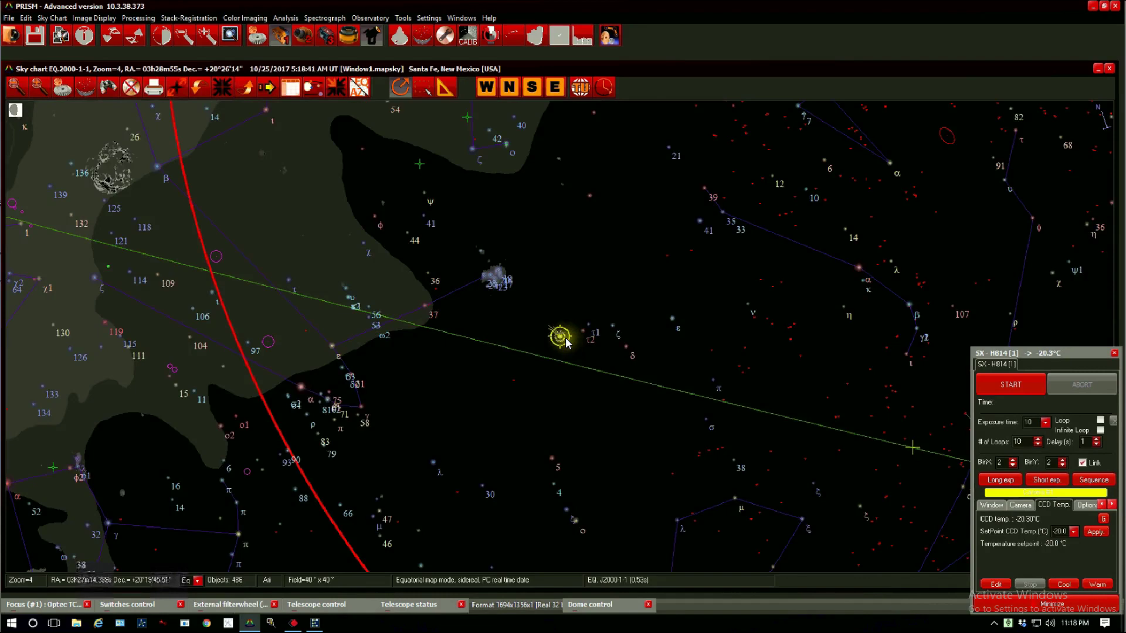
{"action": "left_click", "coordinate": [565, 337]}
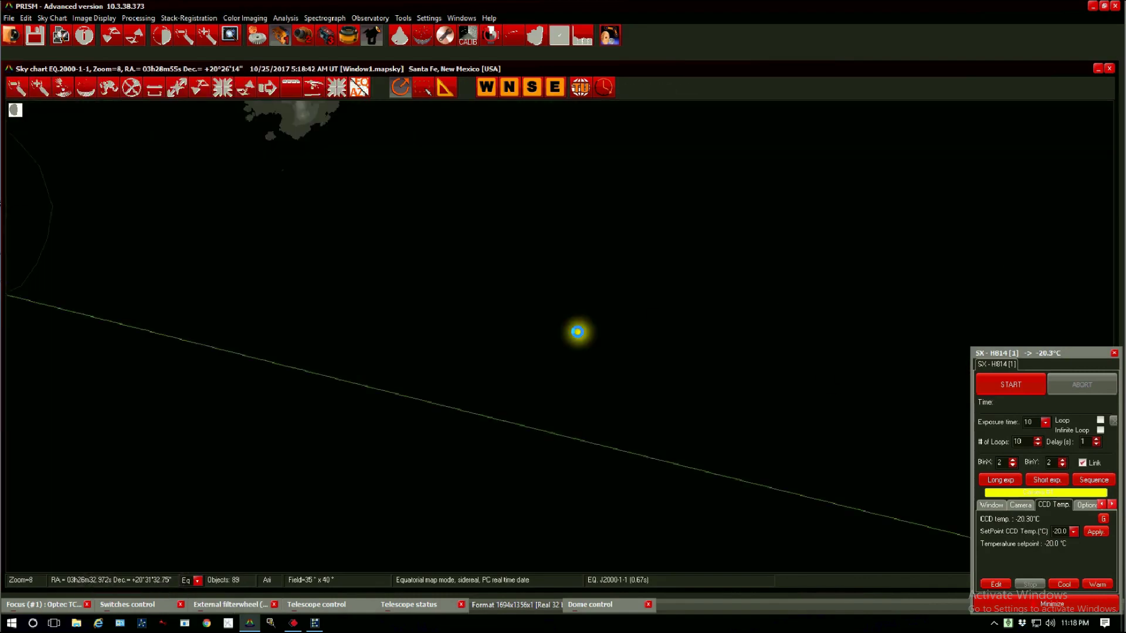
{"action": "left_click", "coordinate": [578, 333]}
{"action": "left_click", "coordinate": [579, 332]}
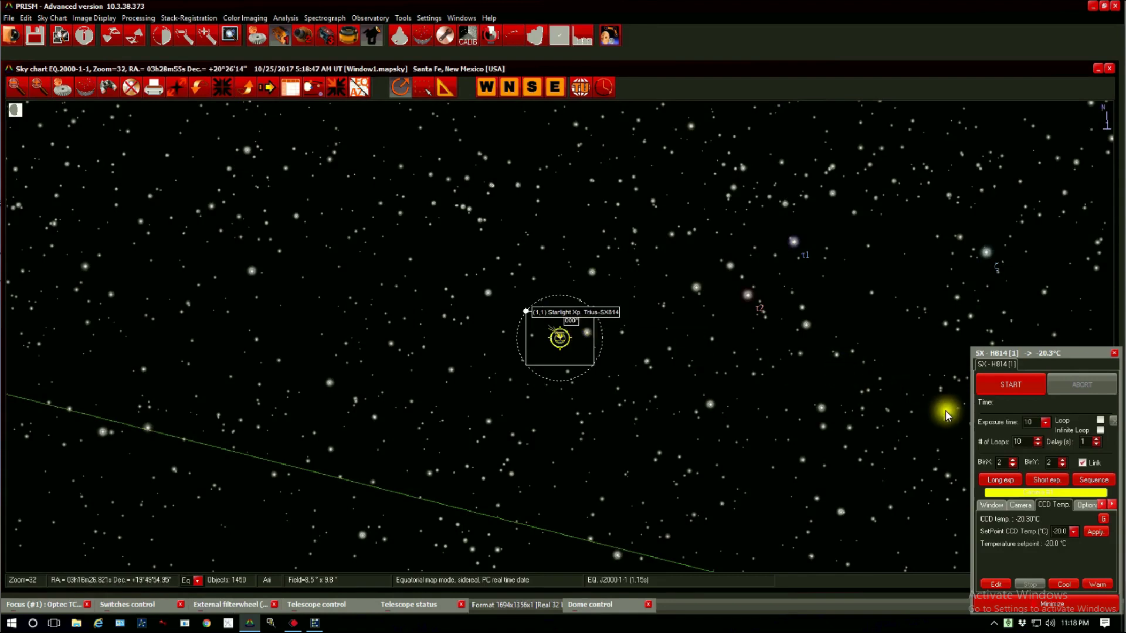
{"action": "left_click", "coordinate": [1022, 383]}
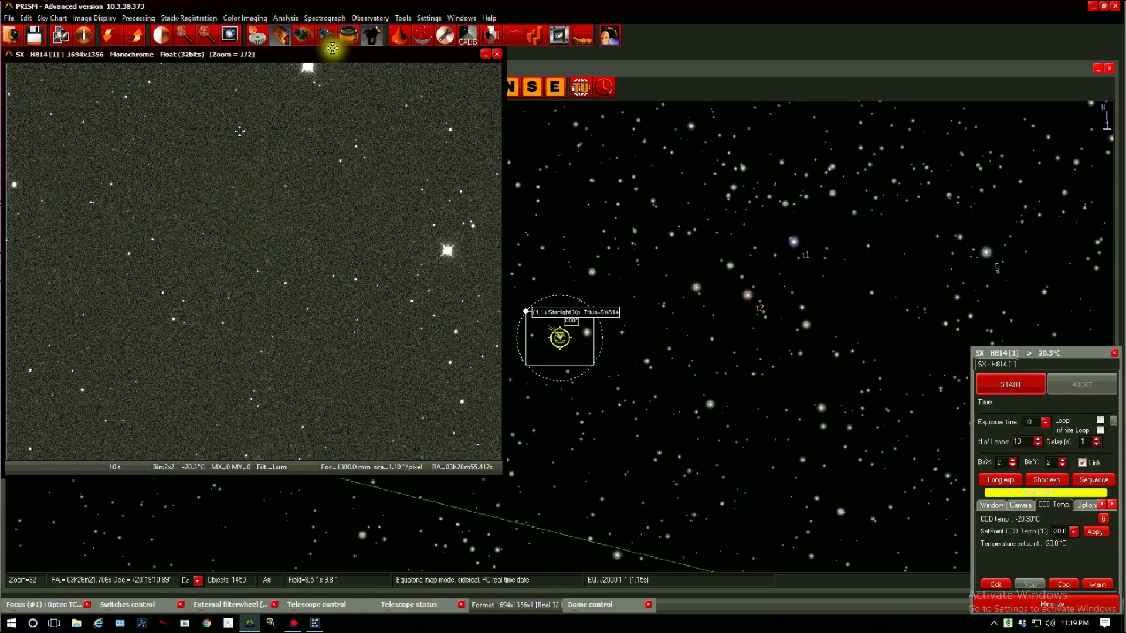
Find the telescope position by field recognition on the captured image, then close the results
{"action": "left_click", "coordinate": [371, 18]}
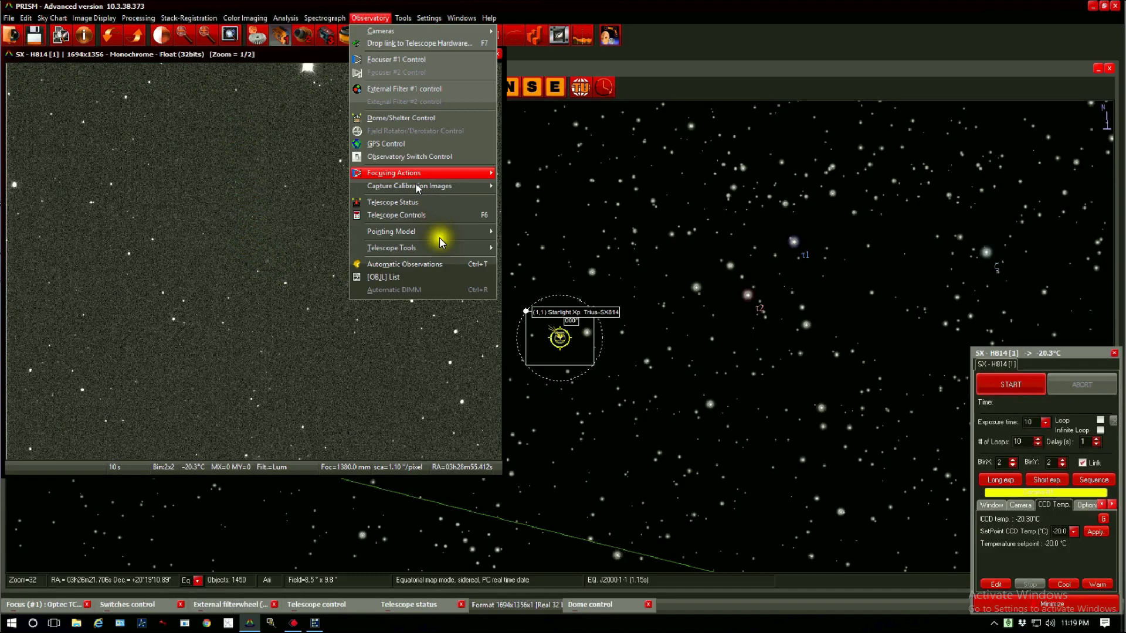
{"action": "mouse_move", "coordinate": [446, 251]}
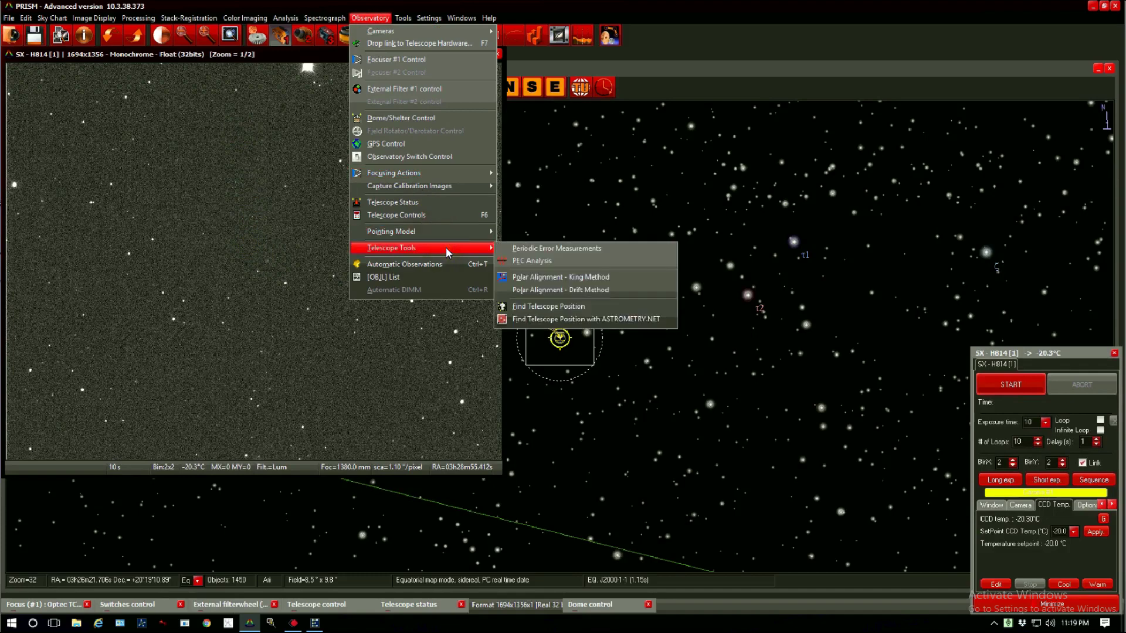
{"action": "left_click", "coordinate": [603, 310]}
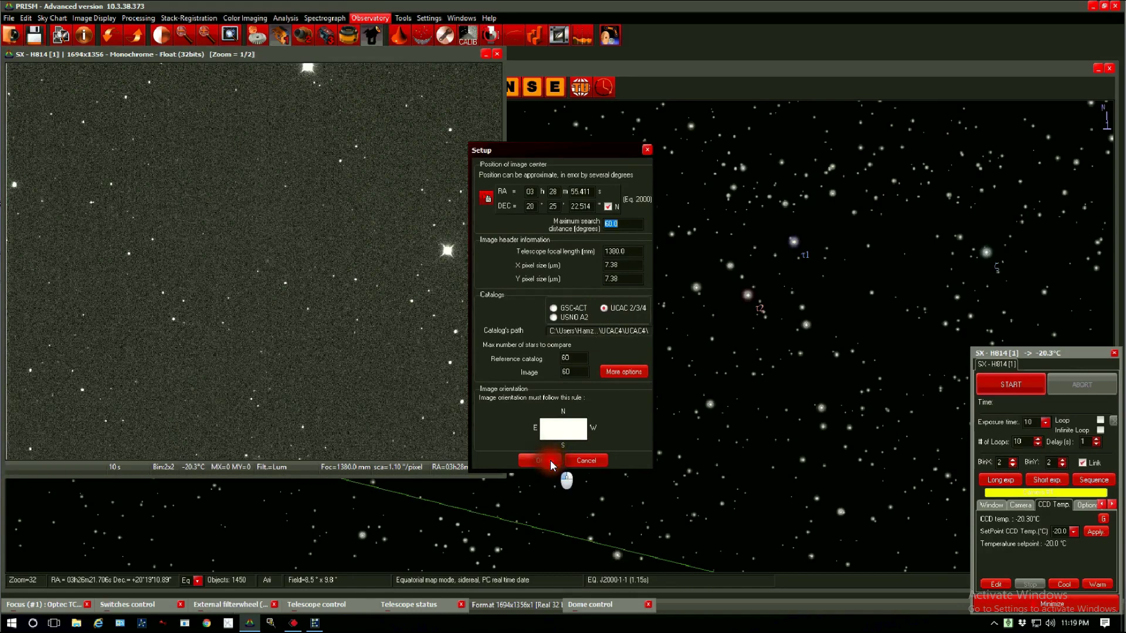
{"action": "left_click", "coordinate": [551, 463]}
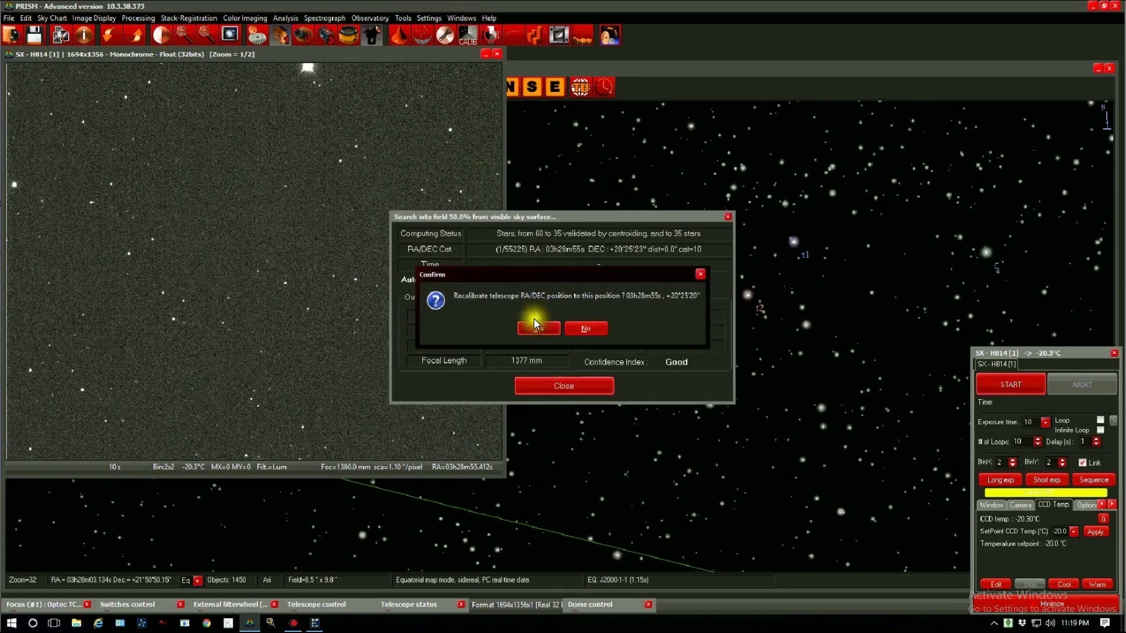
{"action": "left_click", "coordinate": [535, 328]}
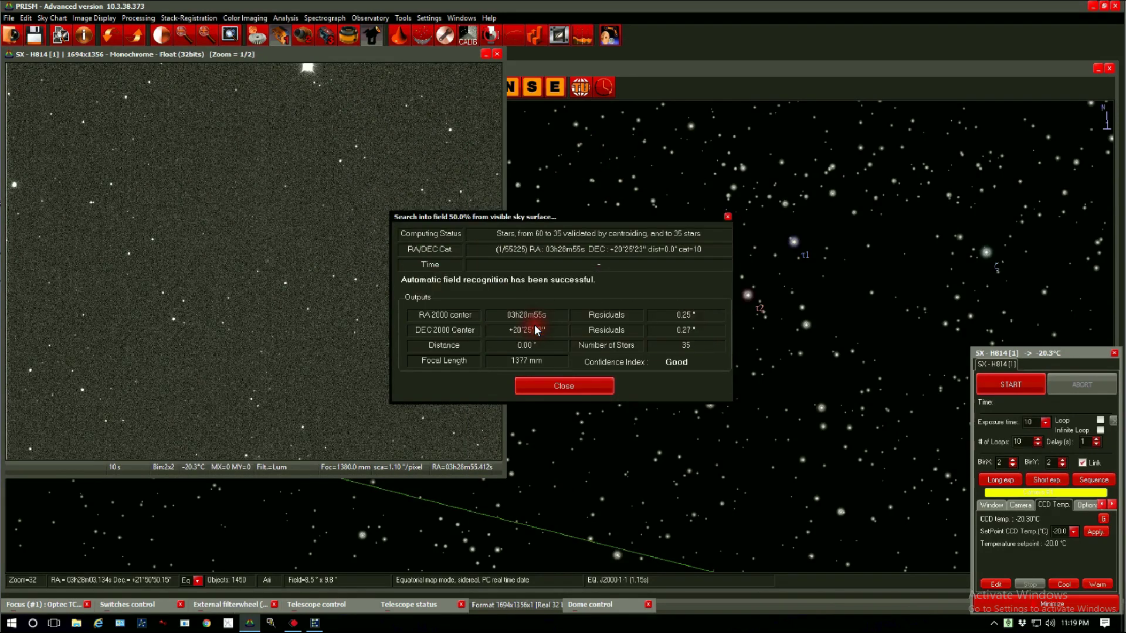
{"action": "left_click", "coordinate": [540, 387]}
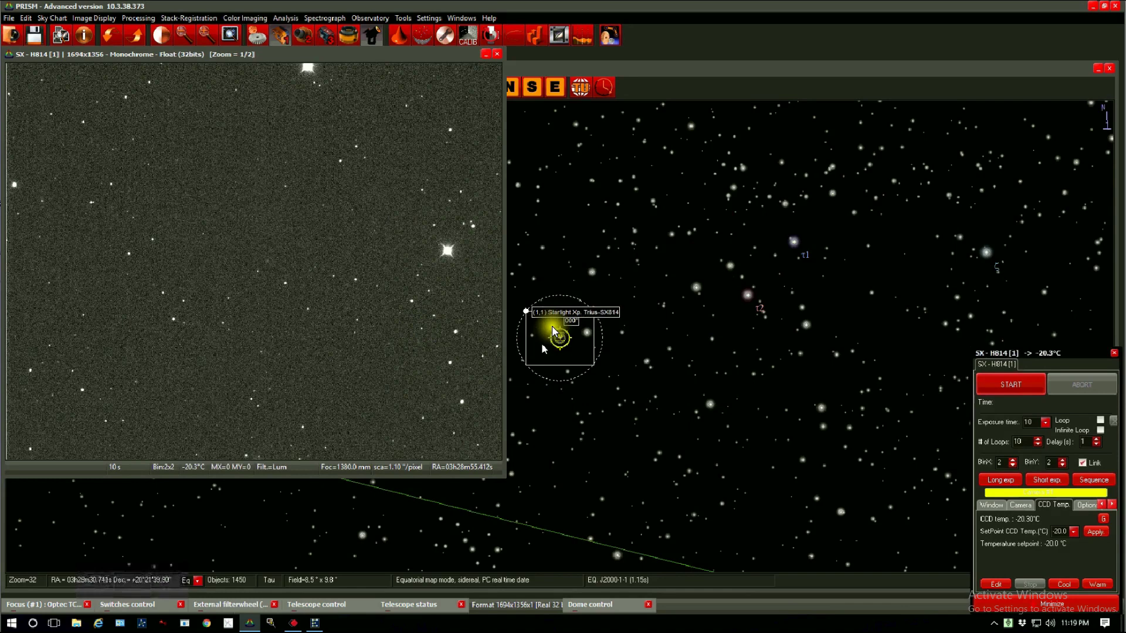
Start single-image plate solving and check focal length 1380 mm, 7.38 µm pixels and the UCAC 2/3/4 catalogue
{"action": "scroll", "coordinate": [562, 327], "scroll_direction": "up", "scroll_amount": 1}
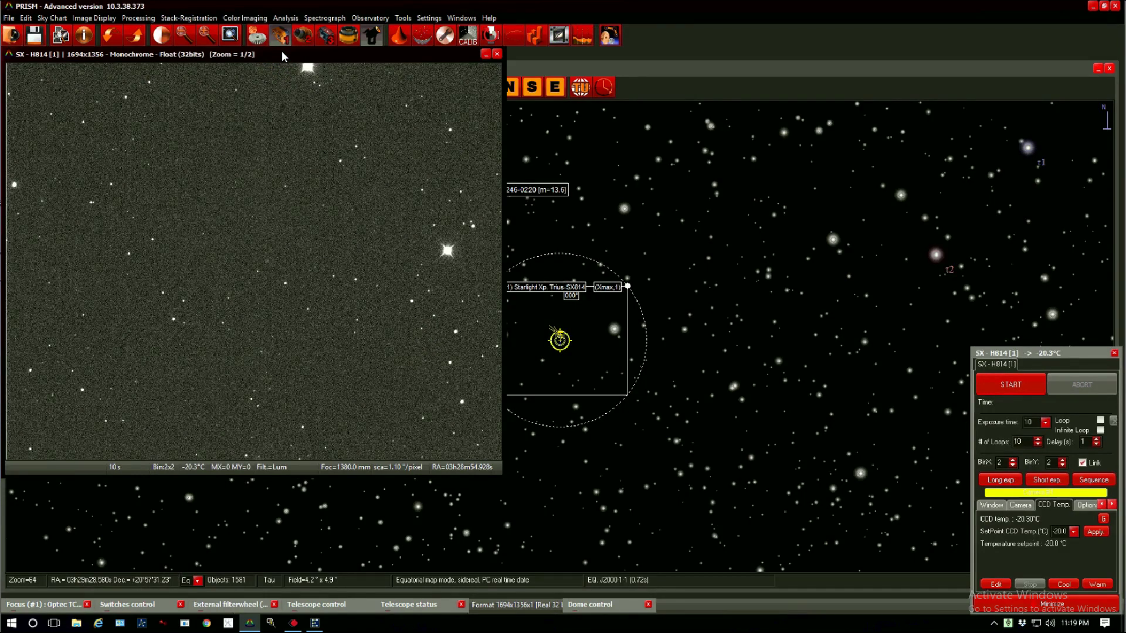
{"action": "left_click", "coordinate": [286, 19]}
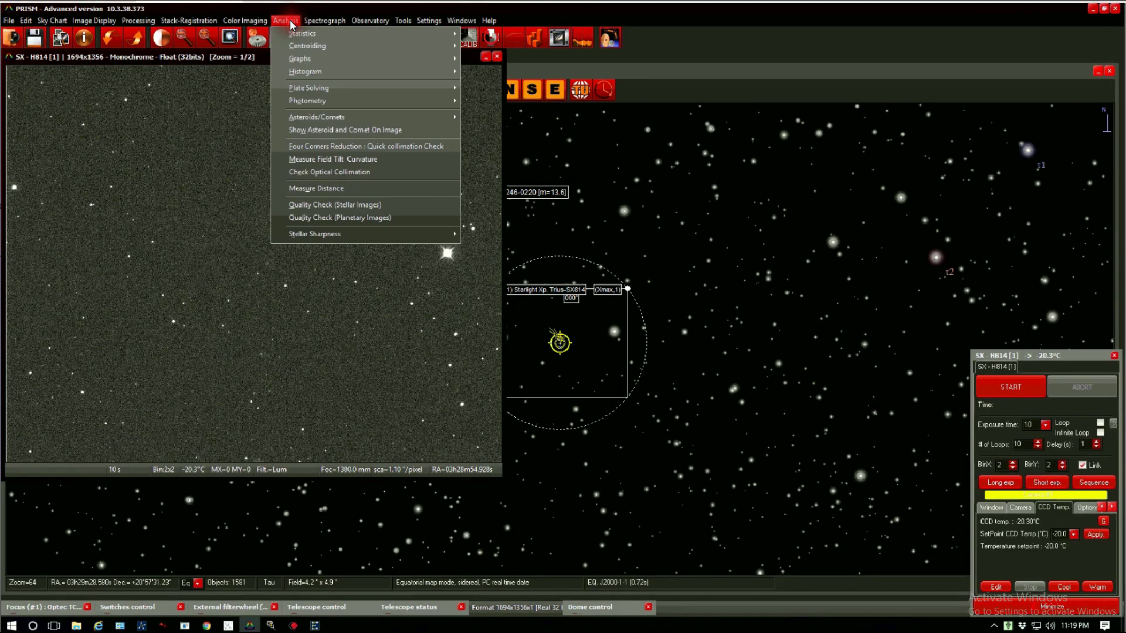
{"action": "mouse_move", "coordinate": [371, 82]}
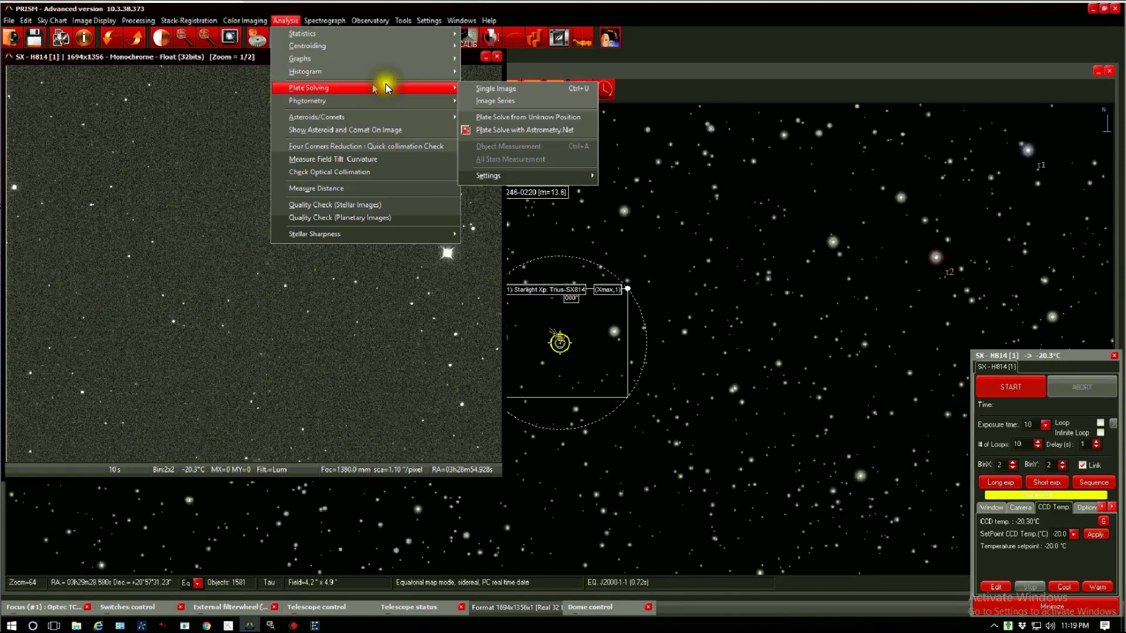
{"action": "left_click", "coordinate": [553, 88]}
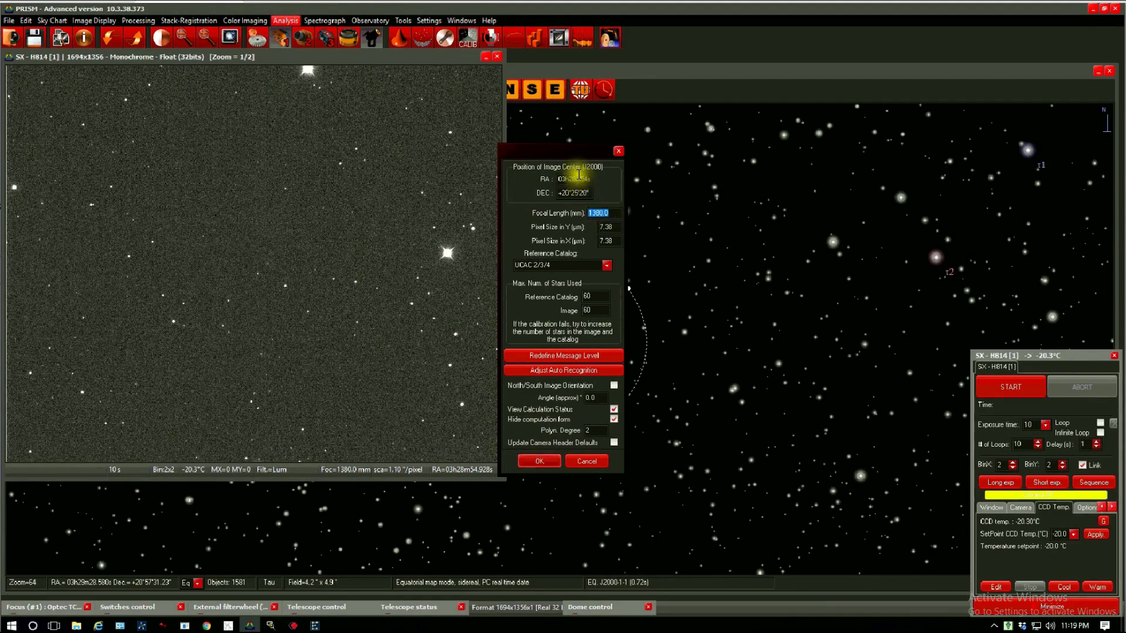
{"action": "left_click", "coordinate": [613, 214]}
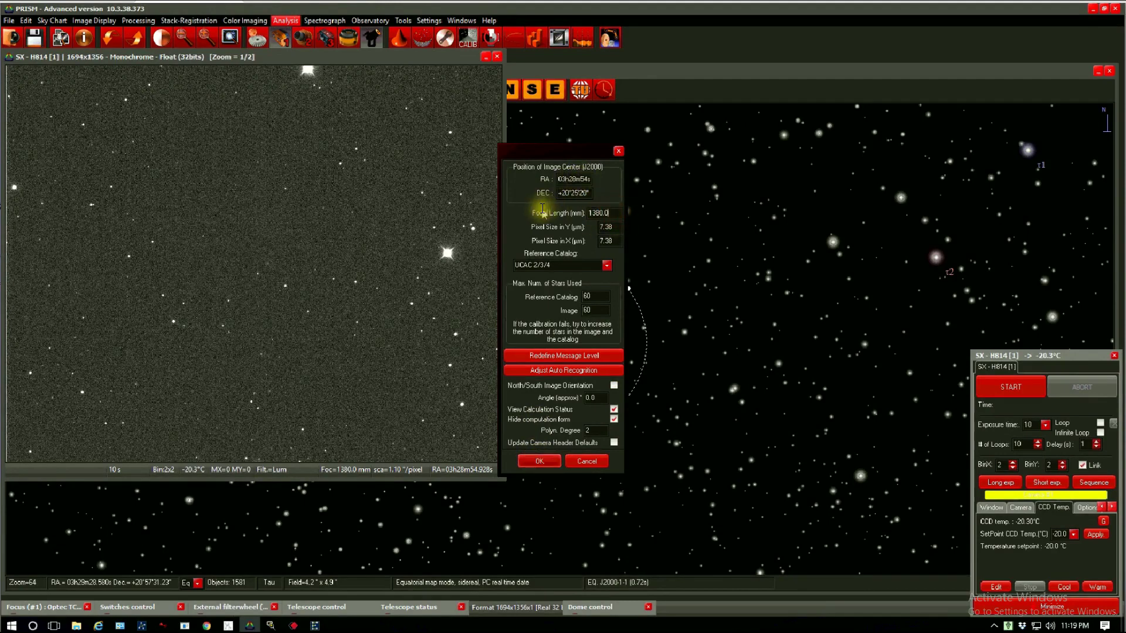
{"action": "left_click", "coordinate": [613, 240]}
{"action": "left_click_drag", "start_coordinate": [547, 243], "coordinate": [568, 241]}
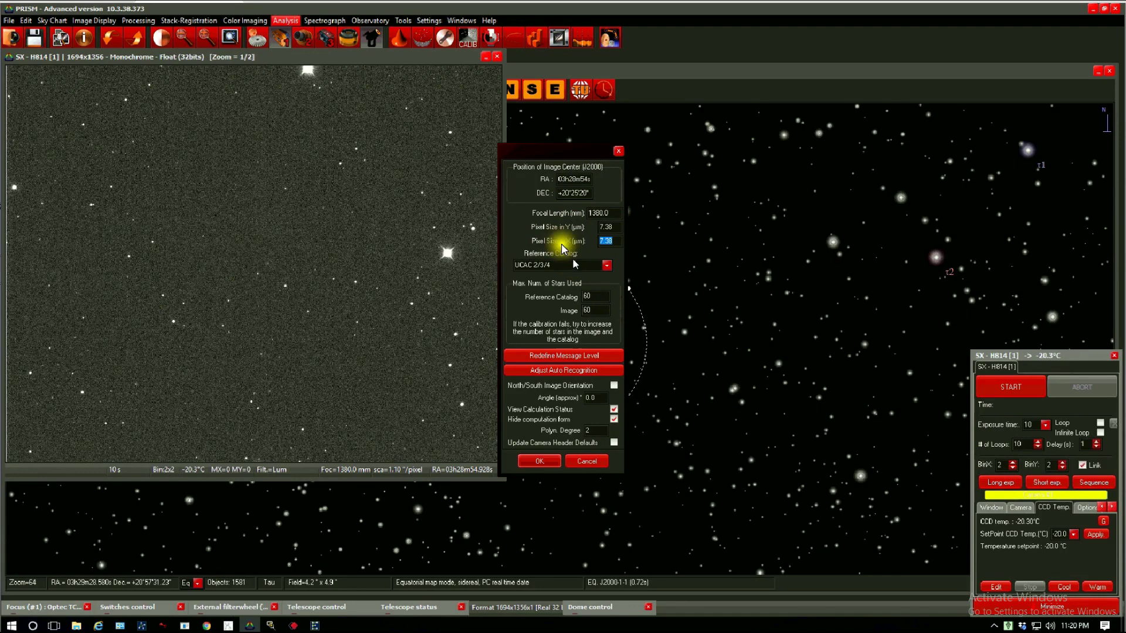
{"action": "left_click", "coordinate": [569, 265]}
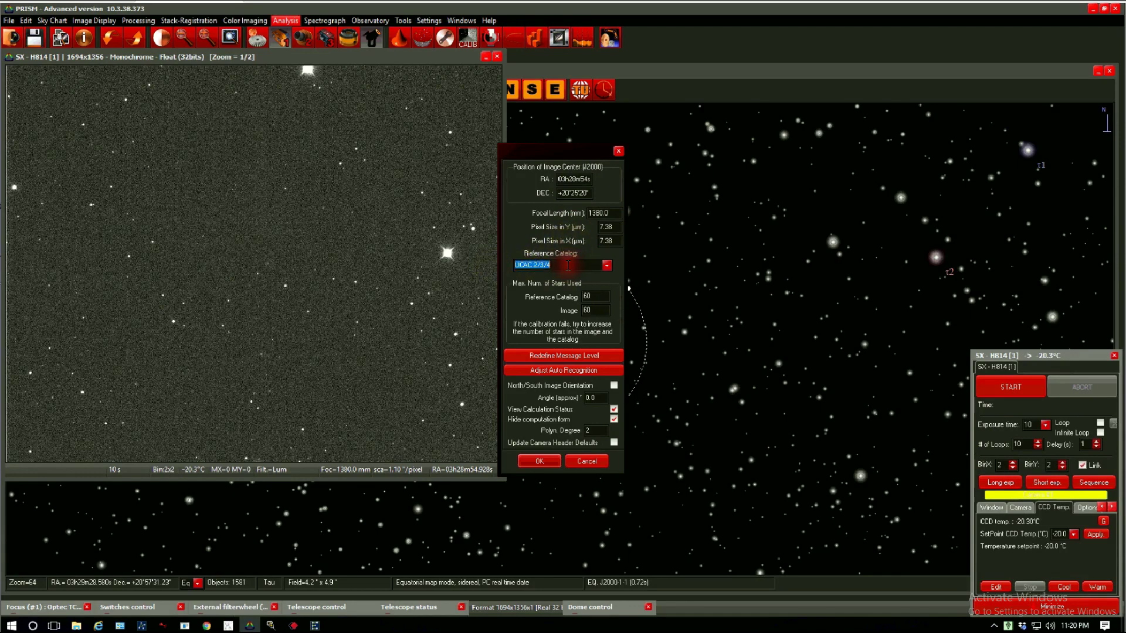
{"action": "left_click", "coordinate": [598, 295]}
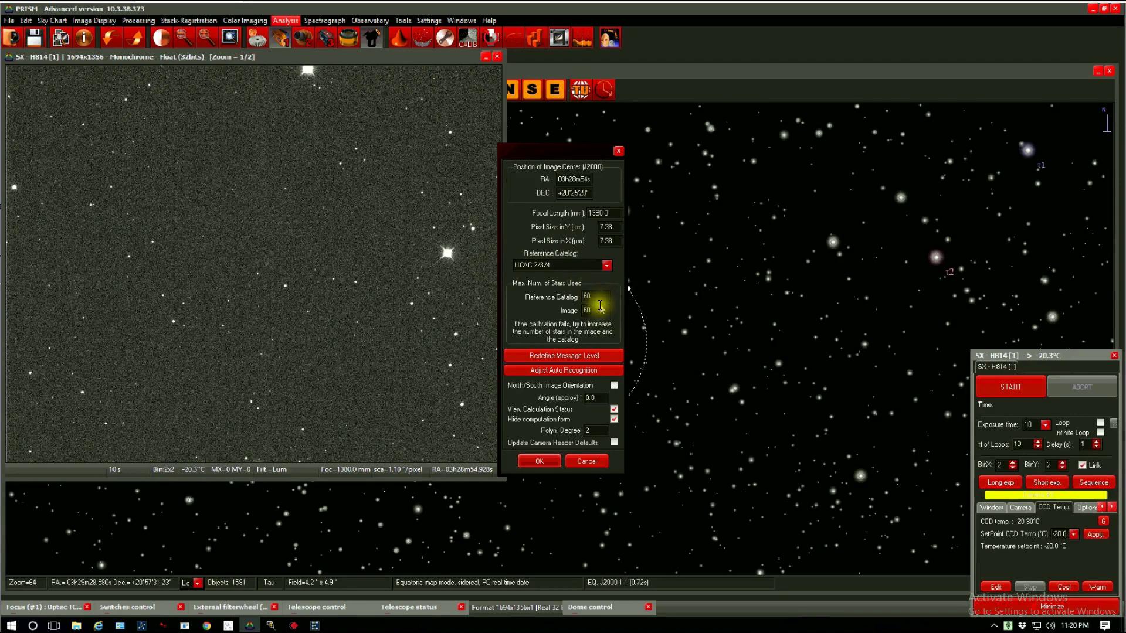
Set the polynomial degree to 2 and run the plate solve
{"action": "left_click", "coordinate": [597, 426]}
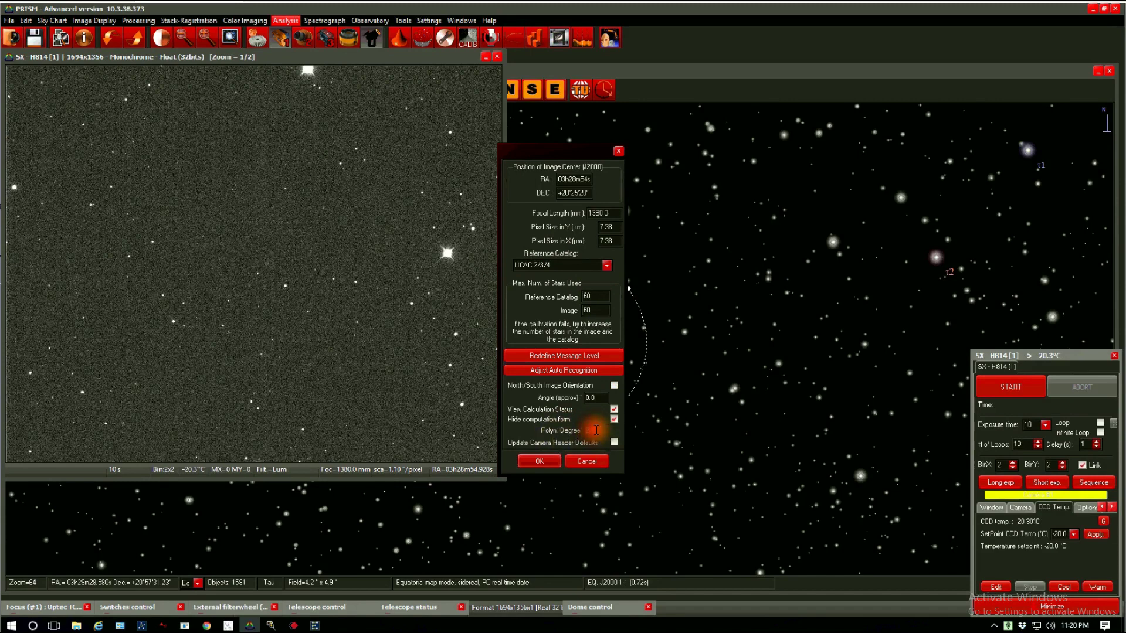
{"action": "type", "text": "2"}
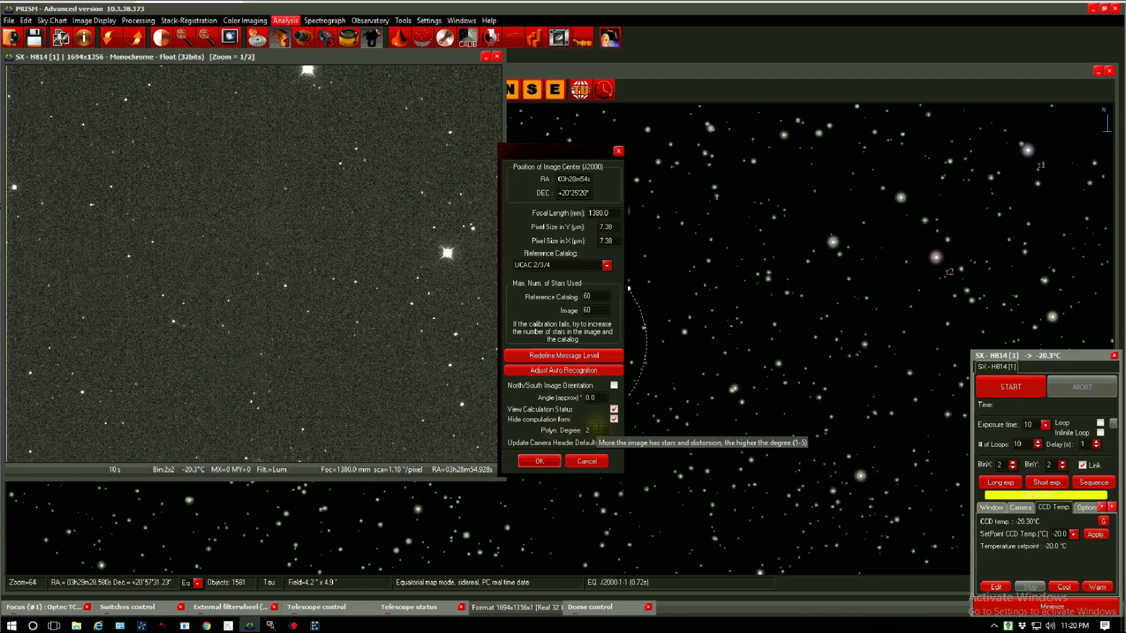
{"action": "left_click", "coordinate": [540, 459]}
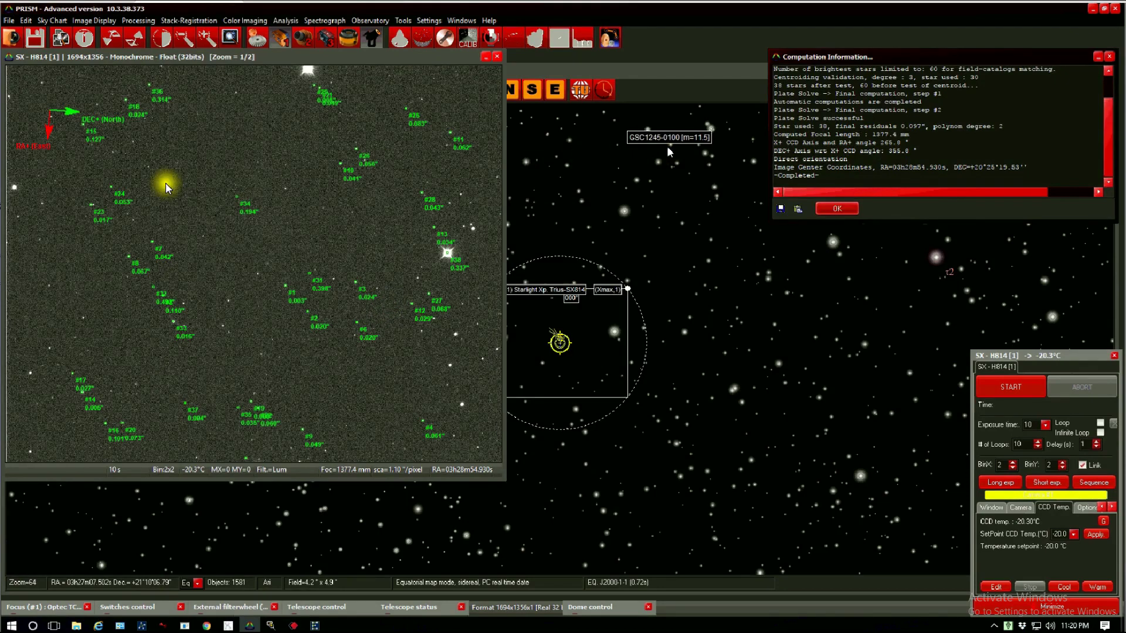
Close the computation report and mark asteroids and comets on the image, including the discovery file
{"action": "left_click", "coordinate": [837, 208]}
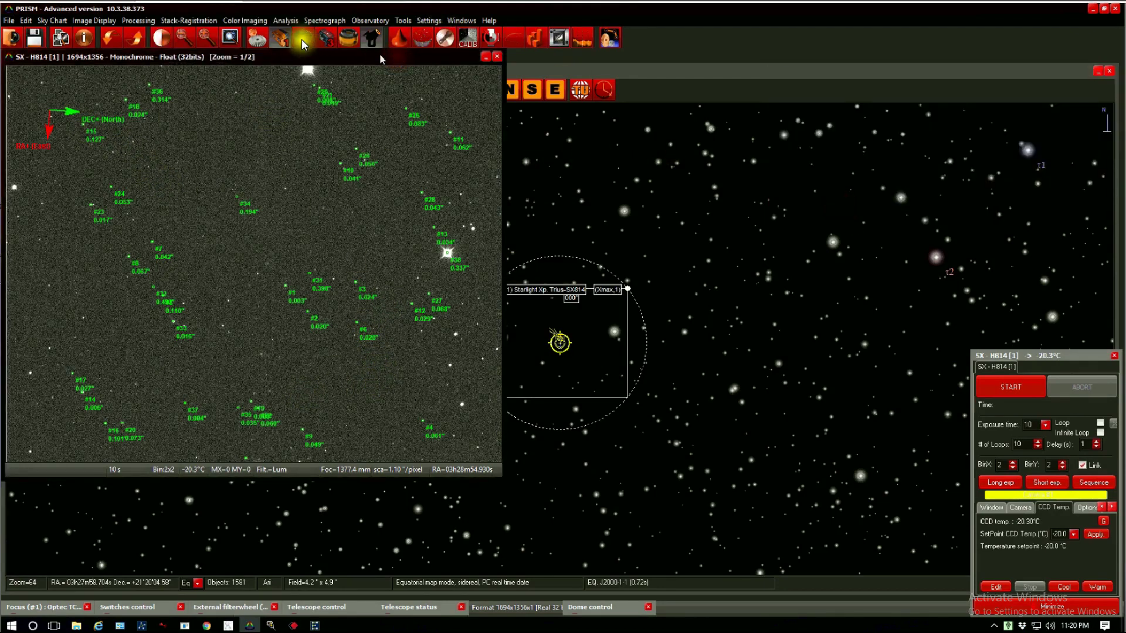
{"action": "left_click", "coordinate": [288, 21]}
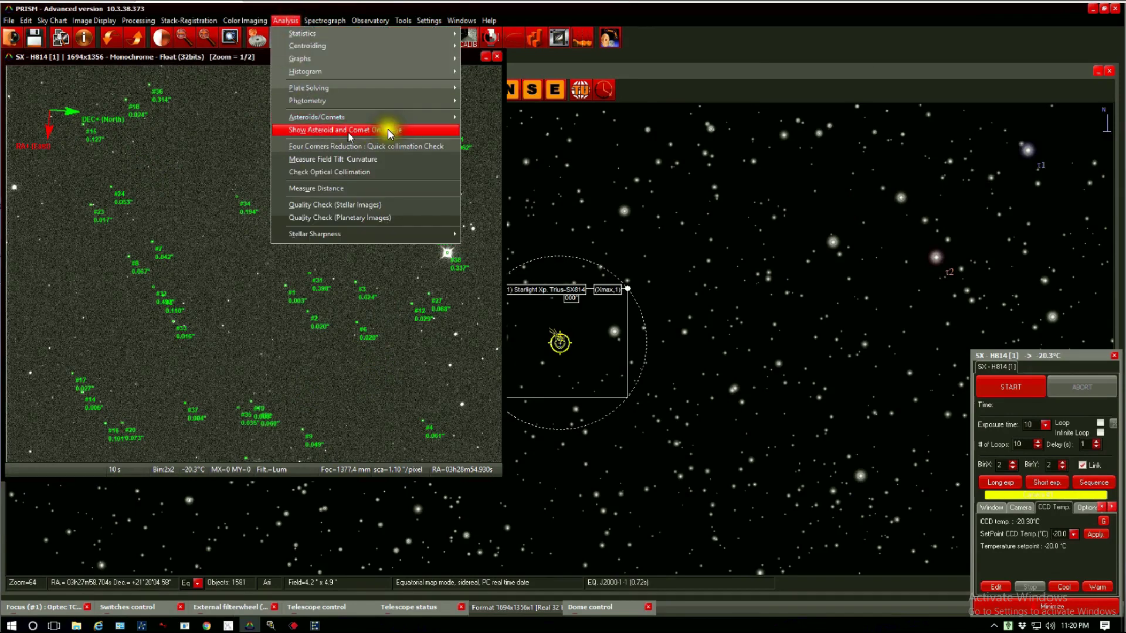
{"action": "left_click", "coordinate": [420, 128]}
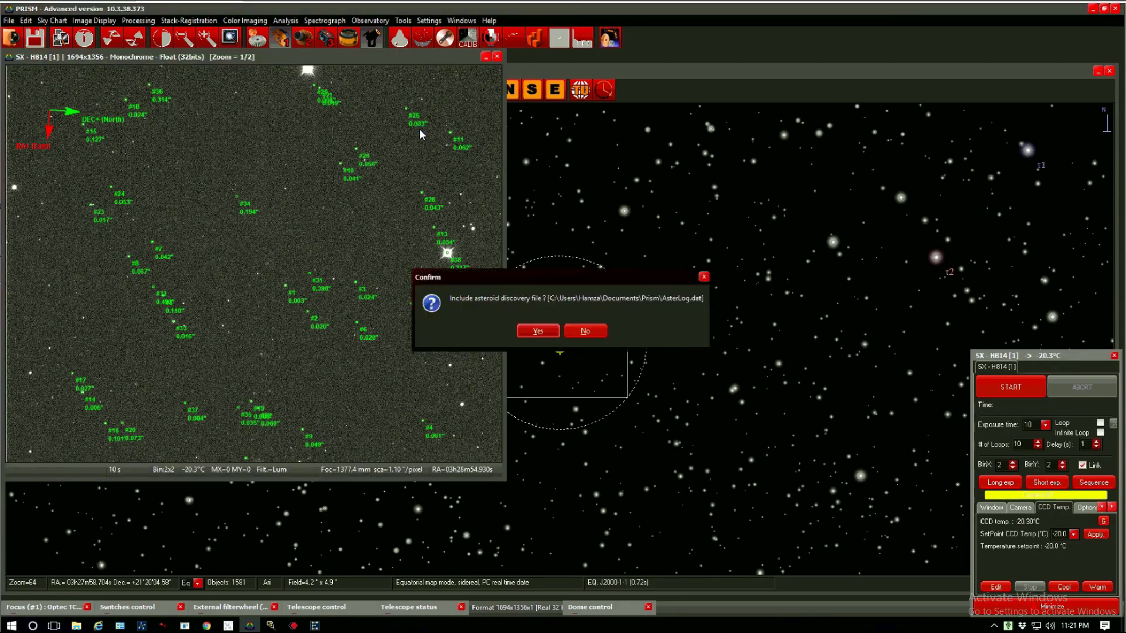
{"action": "left_click", "coordinate": [538, 329]}
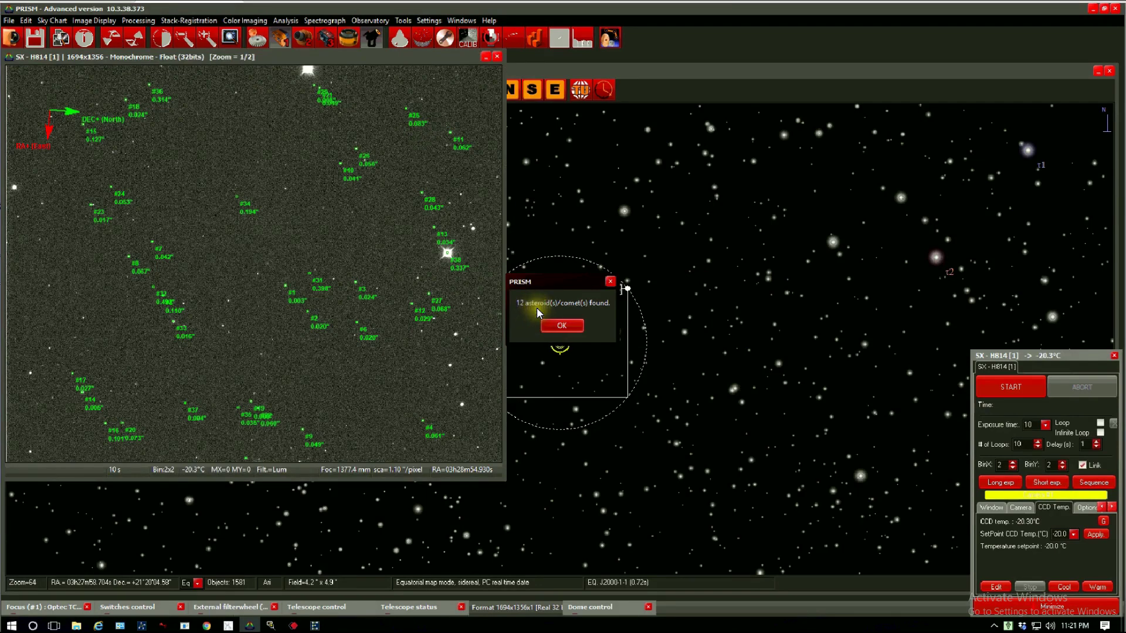
{"action": "left_click", "coordinate": [570, 327]}
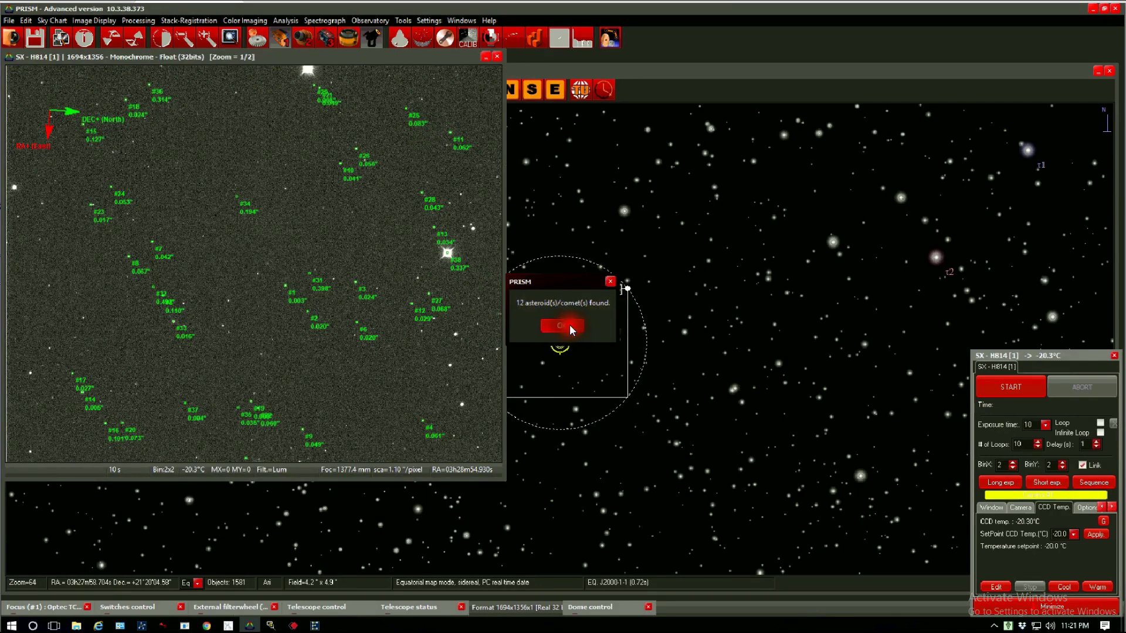
Center the labelled image window and place a 4x magnifier clear of the comet labels
{"action": "left_click_drag", "start_coordinate": [346, 57], "coordinate": [583, 101]}
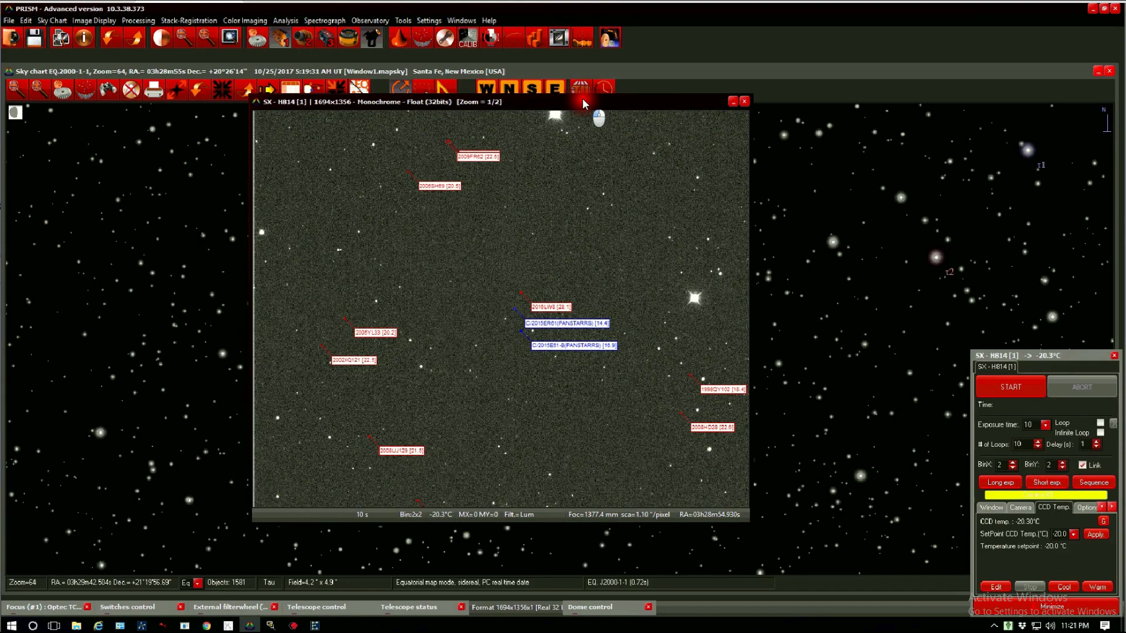
{"action": "left_click_drag", "start_coordinate": [585, 104], "coordinate": [574, 94]}
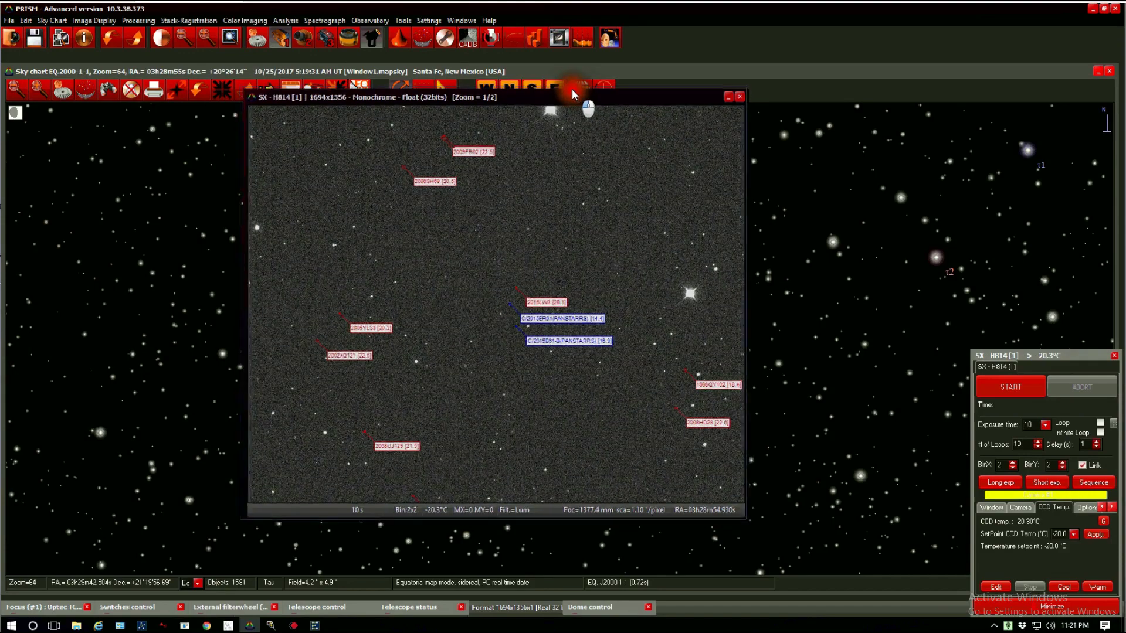
{"action": "left_click", "coordinate": [230, 38]}
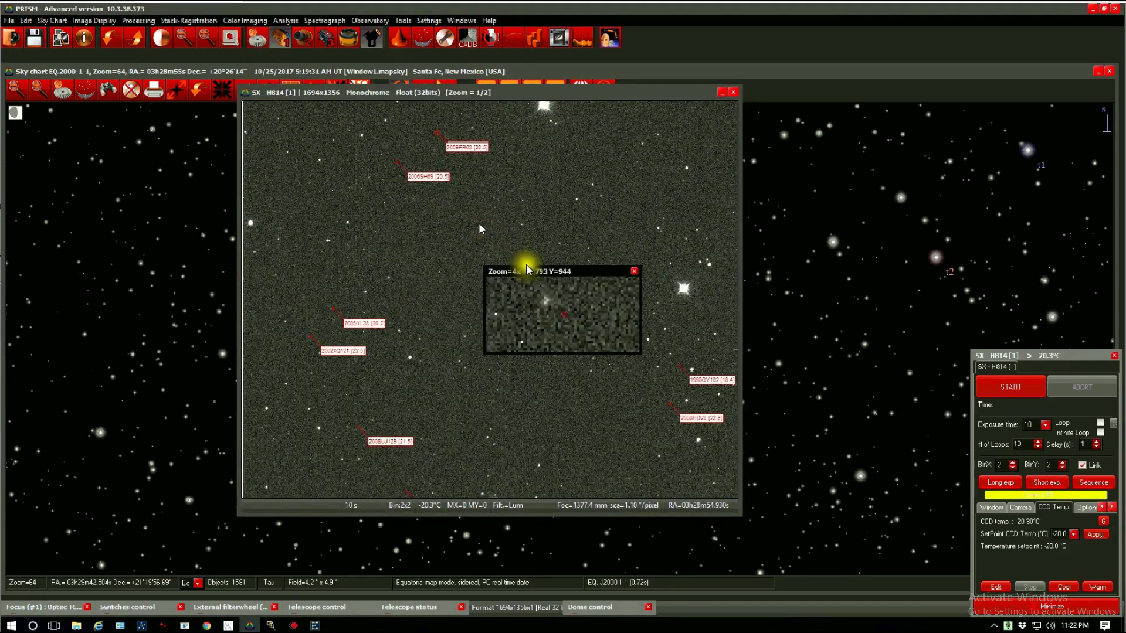
{"action": "left_click_drag", "start_coordinate": [596, 258], "coordinate": [881, 165]}
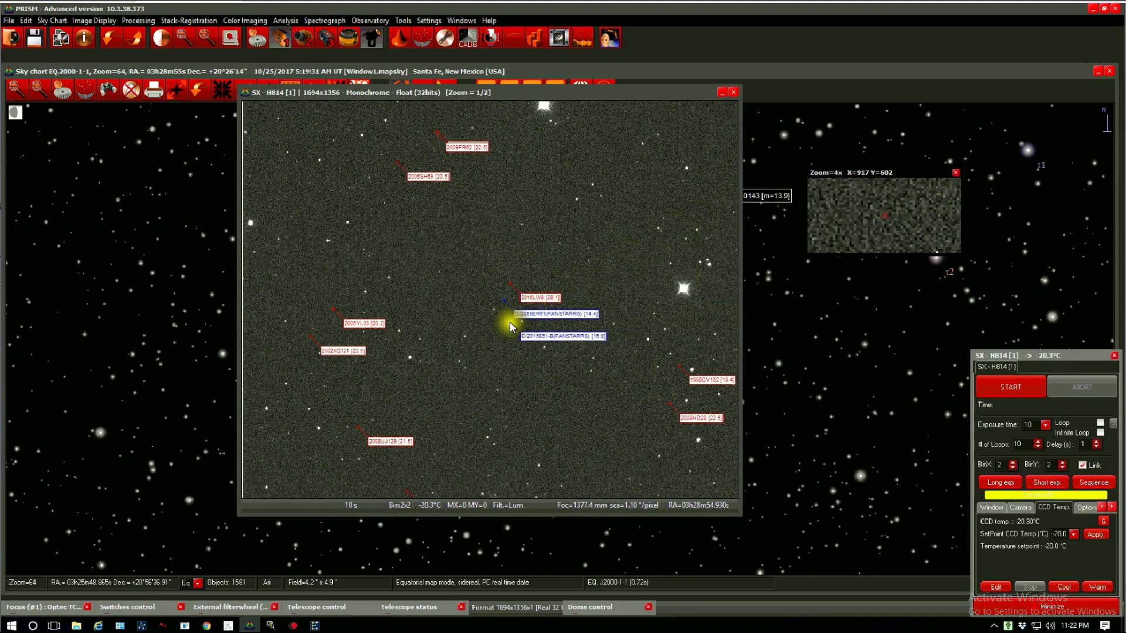